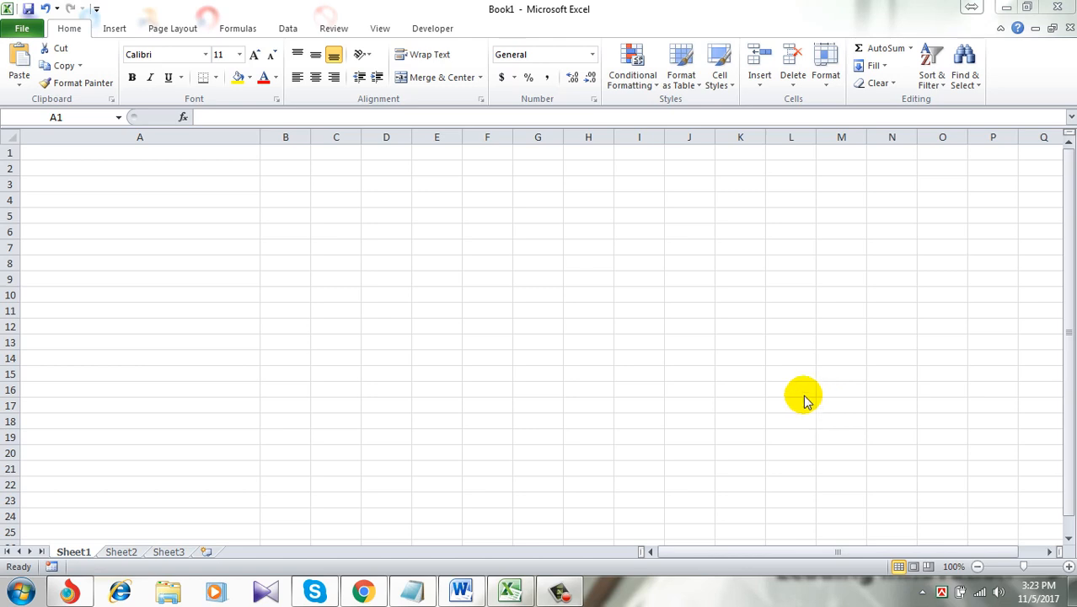
Select column A and set its Data Validation rule type to Custom
left_click(541, 12)
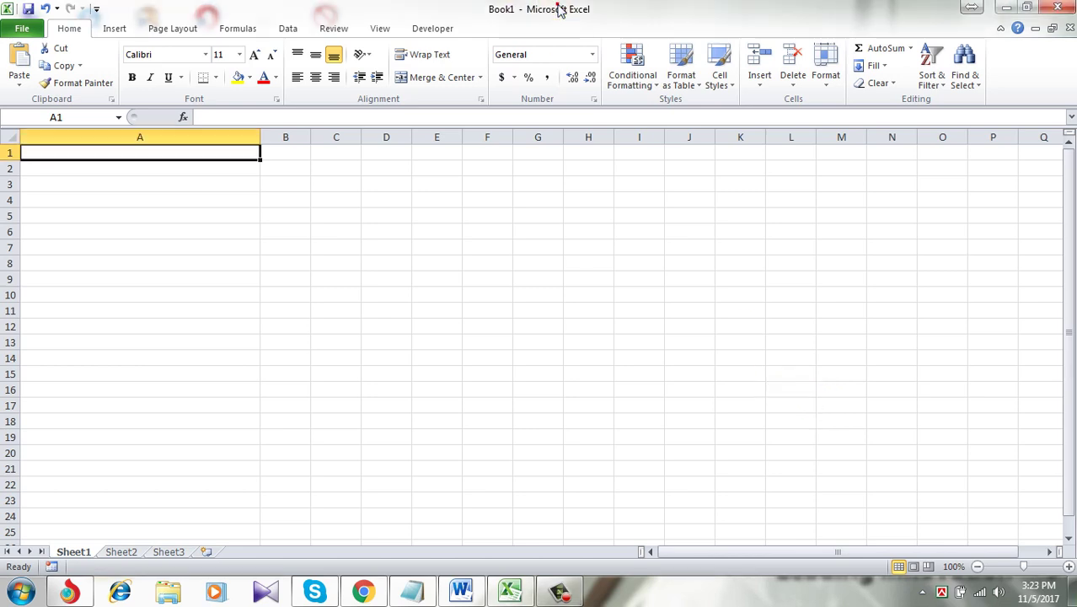
left_click(135, 136)
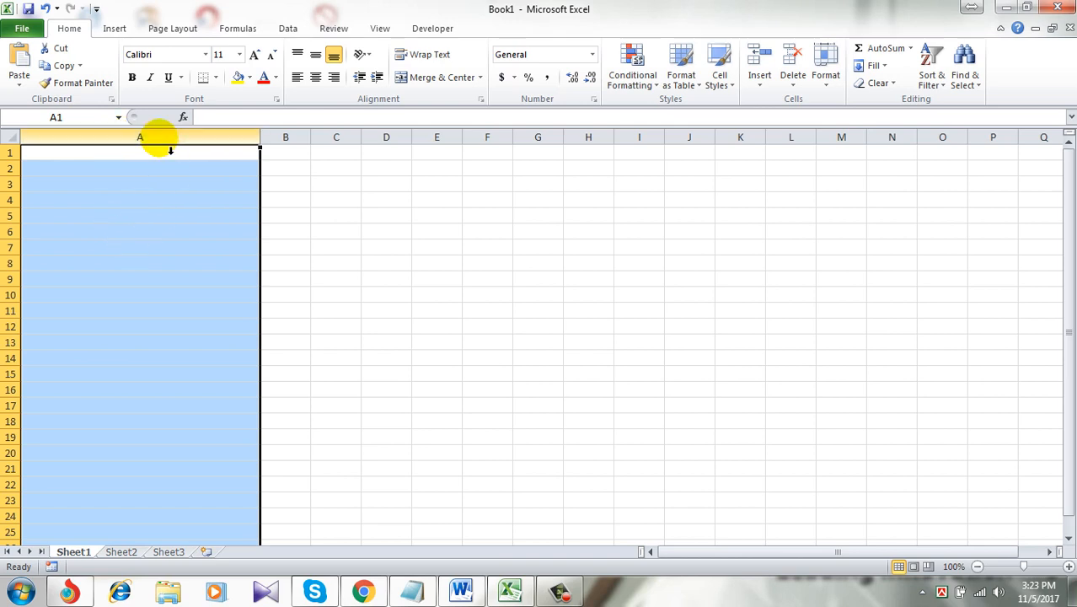
left_click(288, 28)
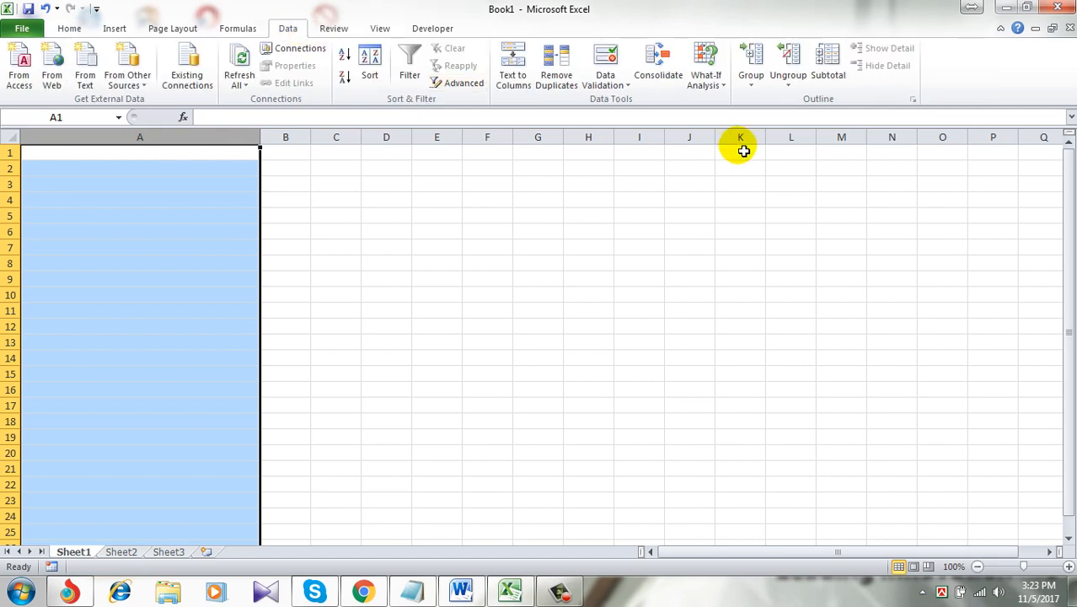
left_click(603, 65)
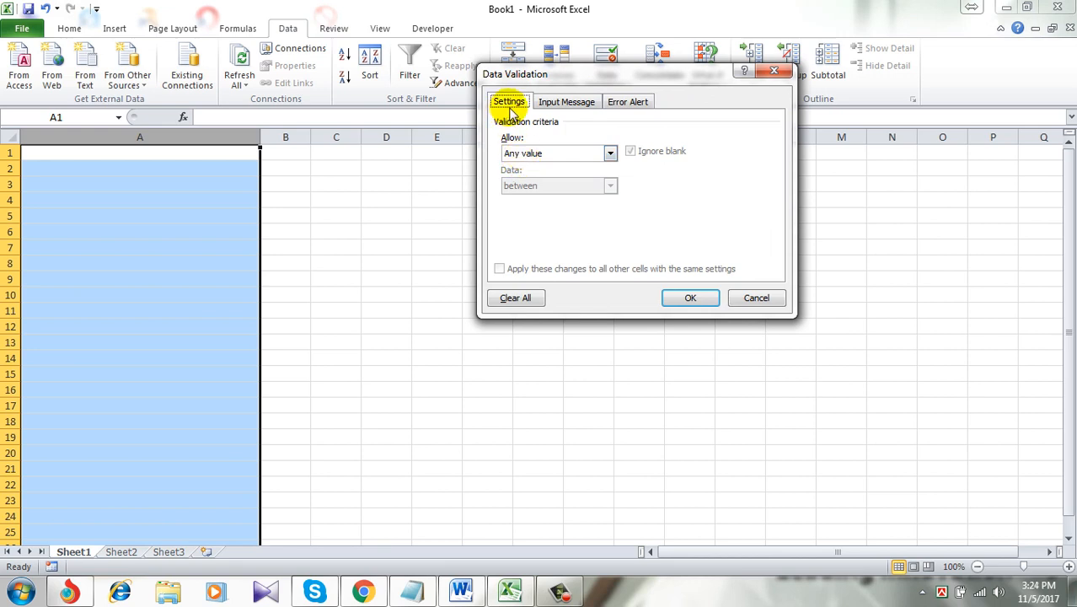
left_click(610, 152)
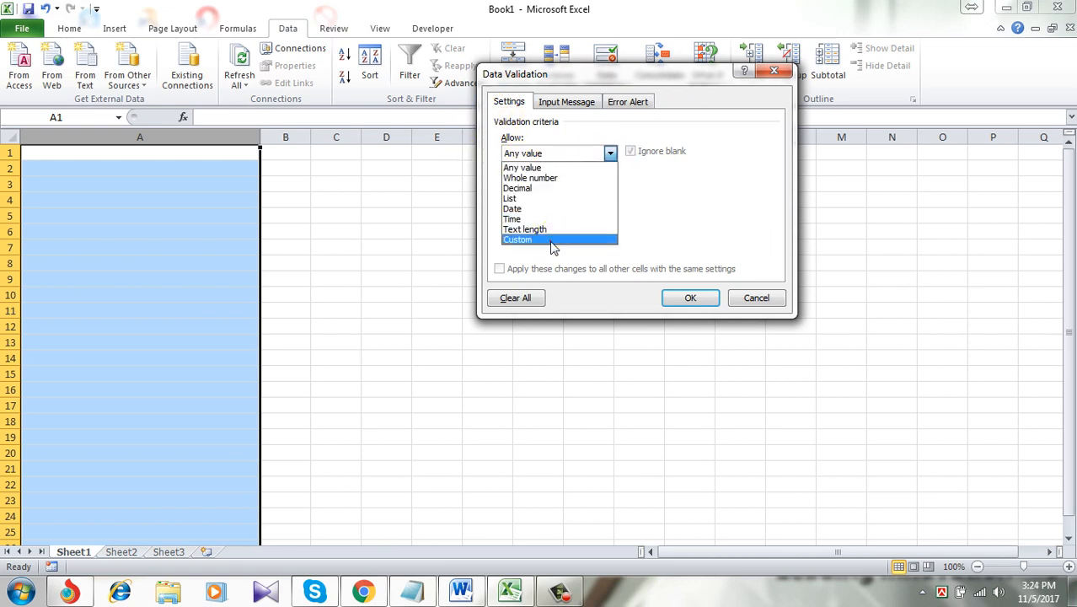
left_click(522, 240)
left_click(512, 217)
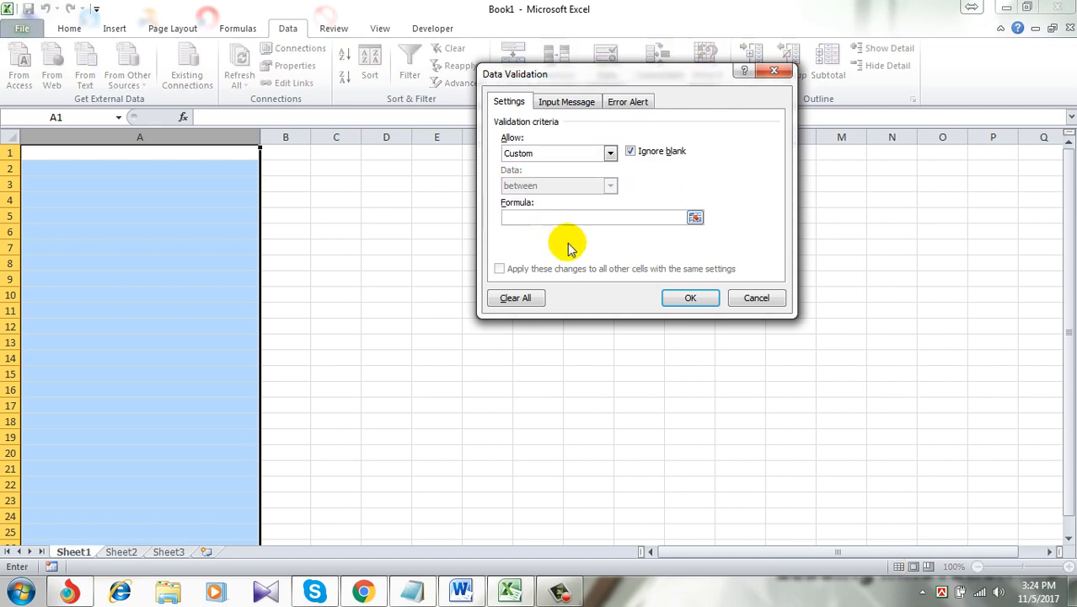
Paste the formula =ISERROR(FIND(LOWER(A1),A1))=FALSE from Notepad into the Formula box
left_click(412, 592)
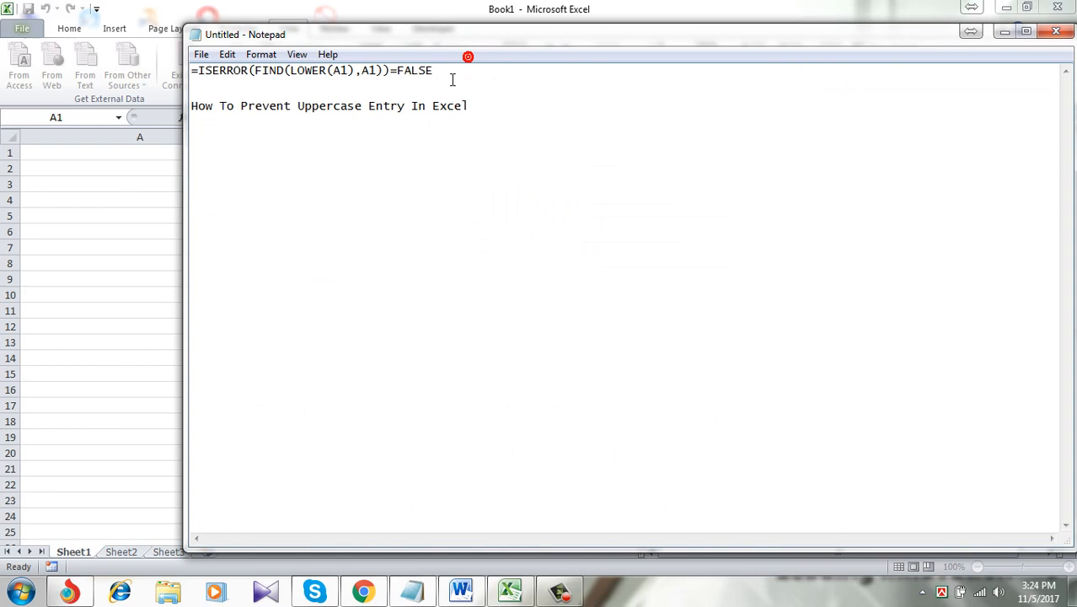
left_click_drag(445, 70, 164, 78)
key("ctrl+c")
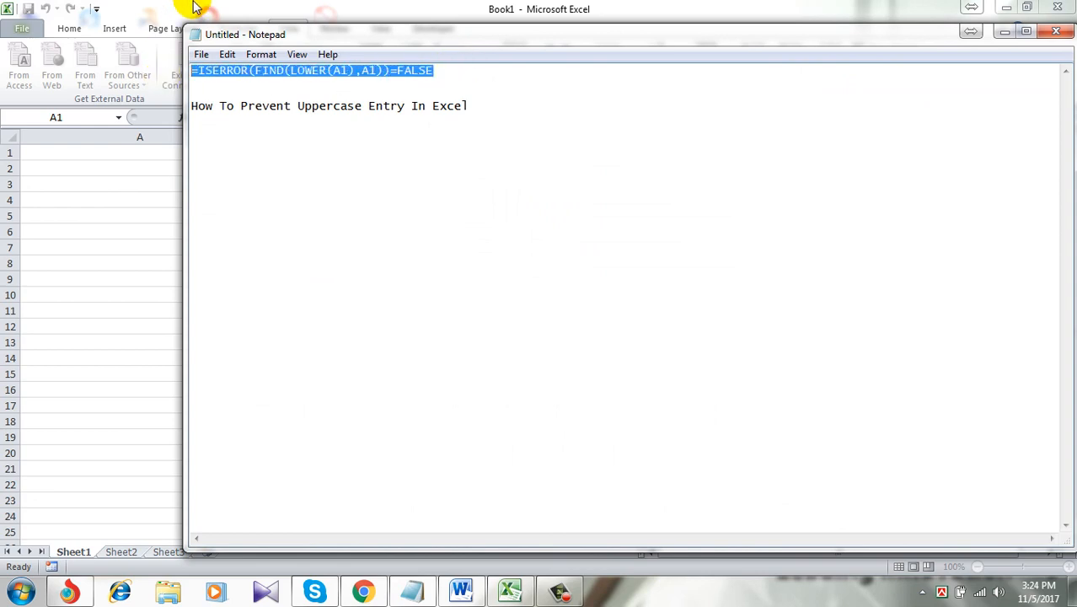
key("alt+Tab")
left_click(584, 218)
key("ctrl+v")
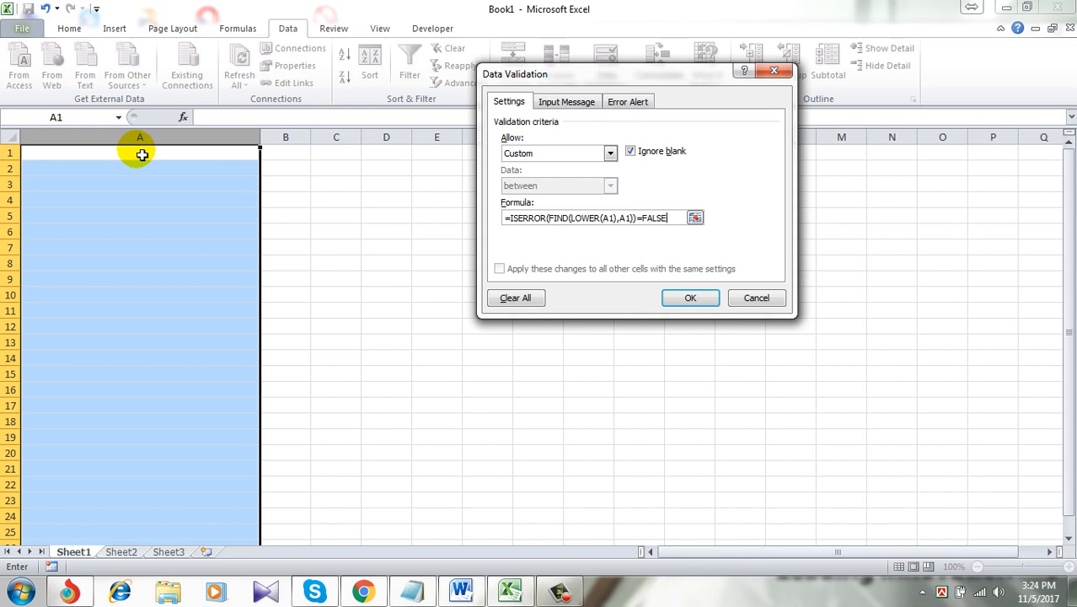
Give the rule a stop alert titled 'Error' with message 'No uppercase' and confirm it
left_click(628, 102)
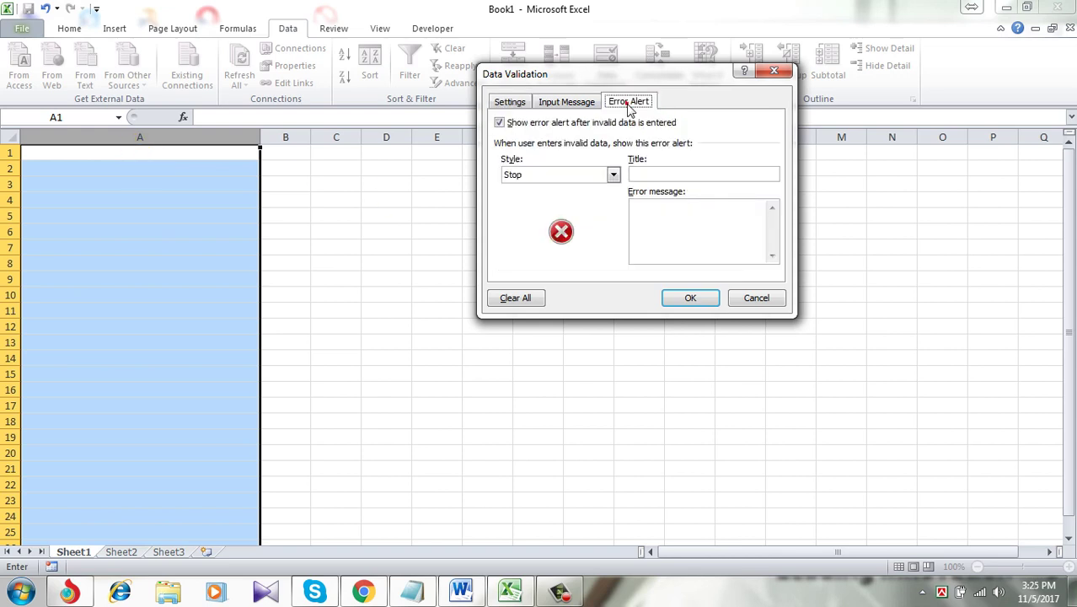
left_click(679, 174)
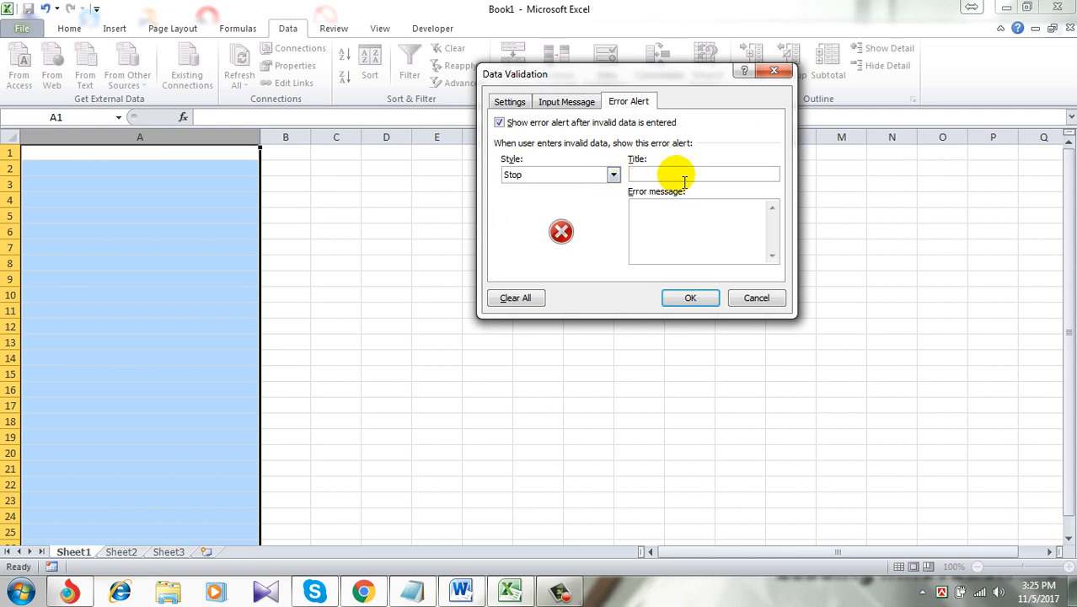
type("Er")
type("roe")
key("BackSpace")
type("r")
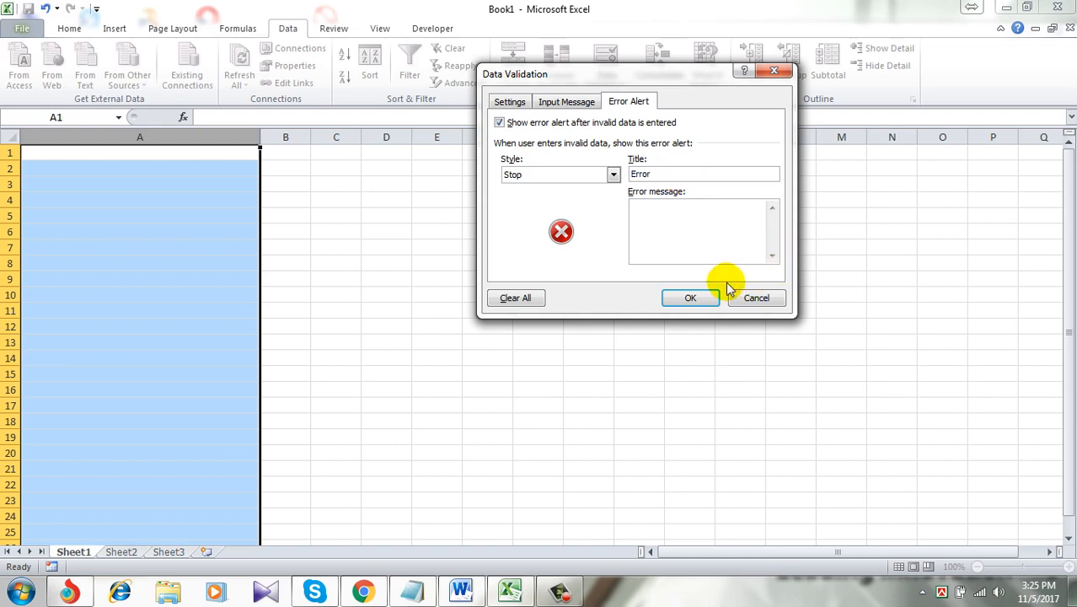
left_click(657, 219)
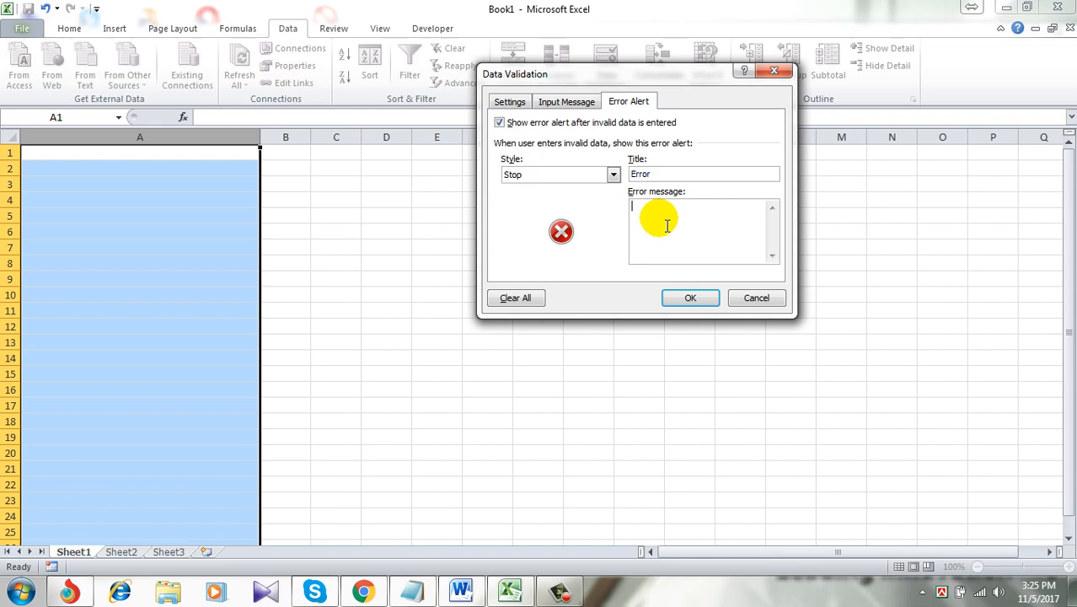
type("No u")
type("ppercas")
type("e")
left_click(699, 297)
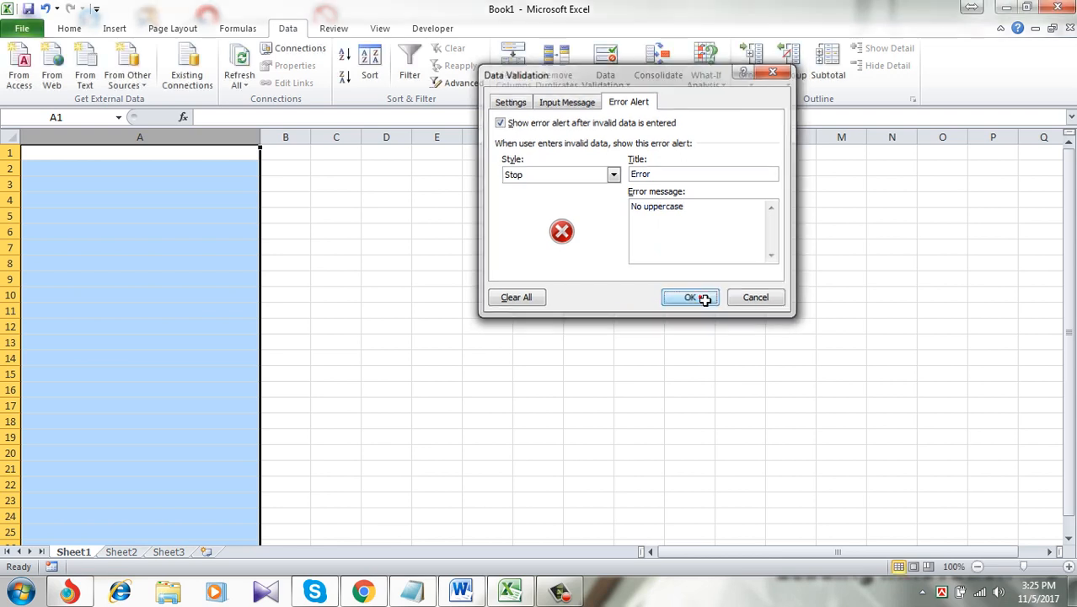
Enter lowercase text in A1 and commit it without any alert
double_click(187, 156)
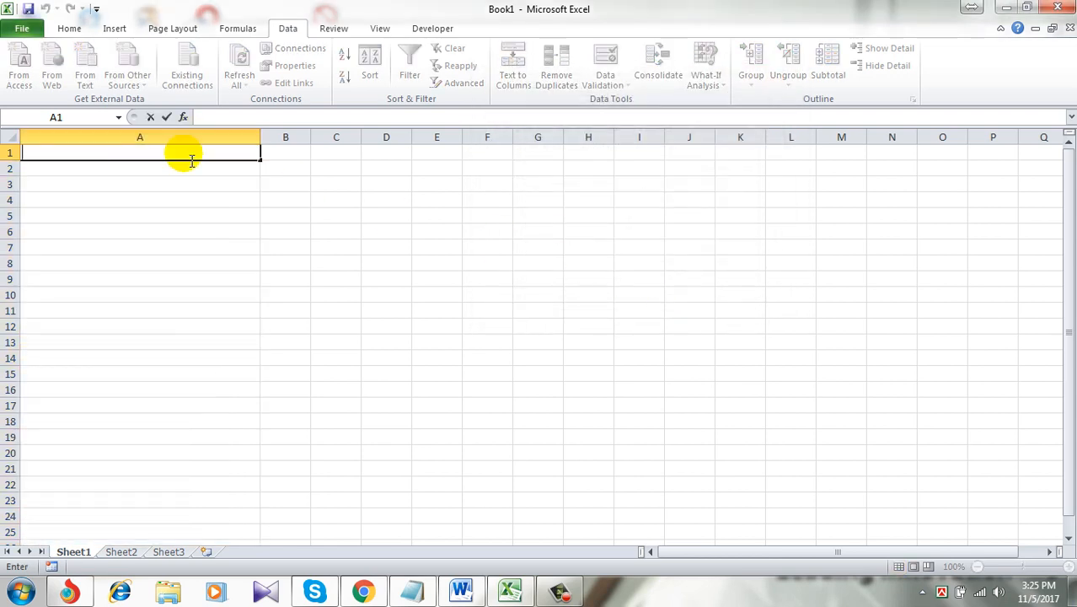
type("sdafbasdjfbasjbd")
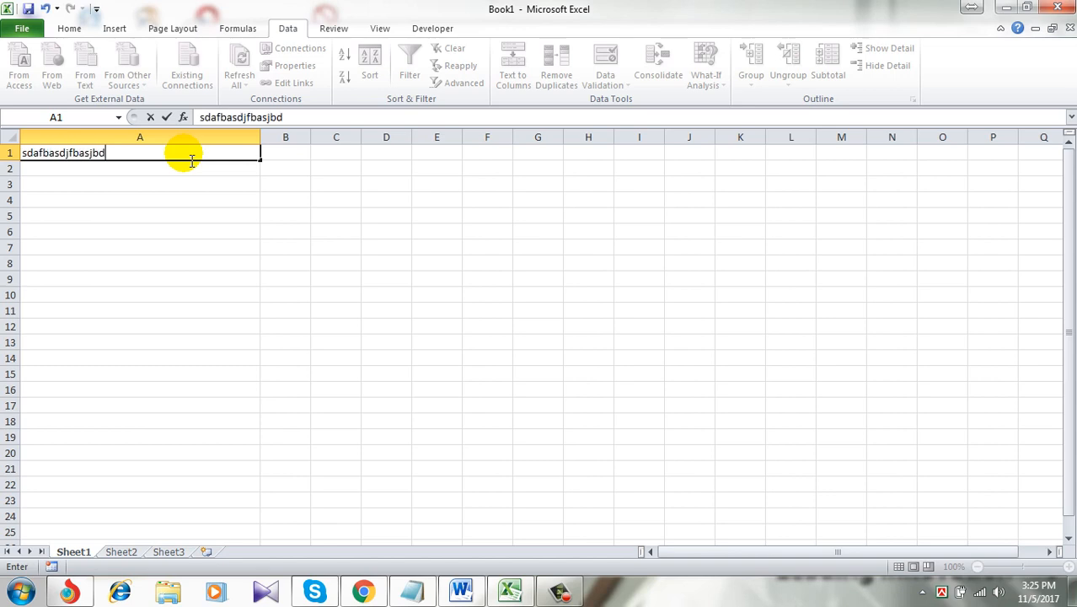
left_click(207, 219)
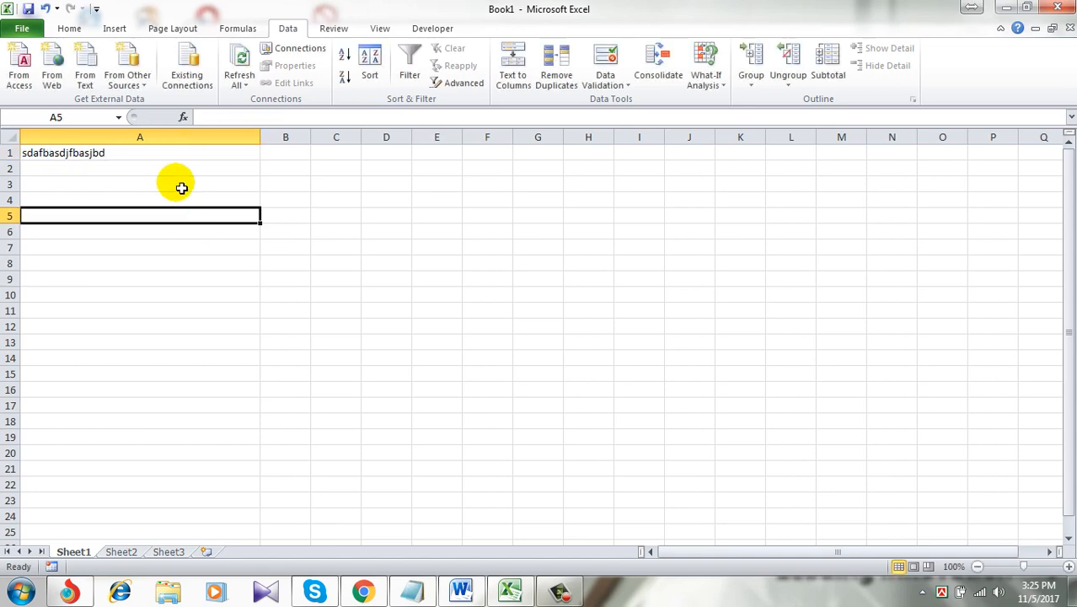
Enter UPPERCASE in A2, which the 'No uppercase' alert rejects, and move the alert aside
double_click(147, 175)
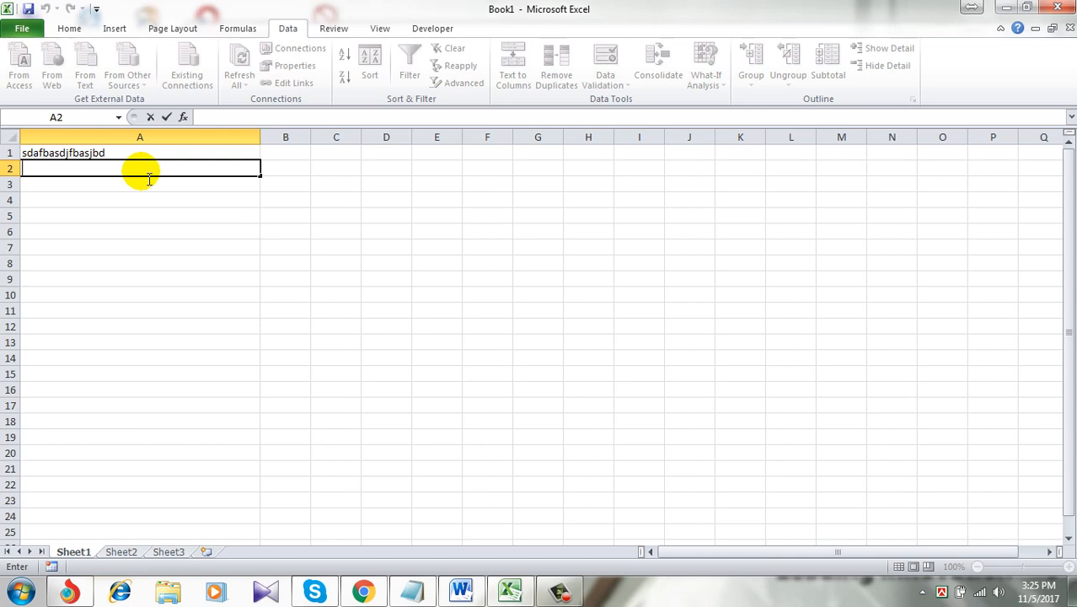
type("U")
type("PPER")
type("CASE")
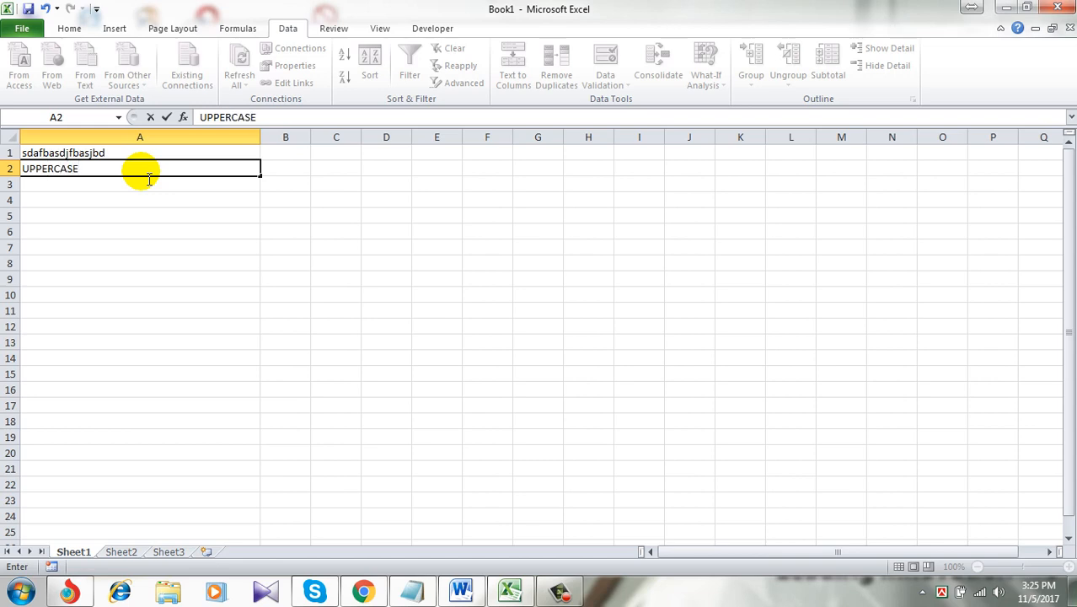
key("Return")
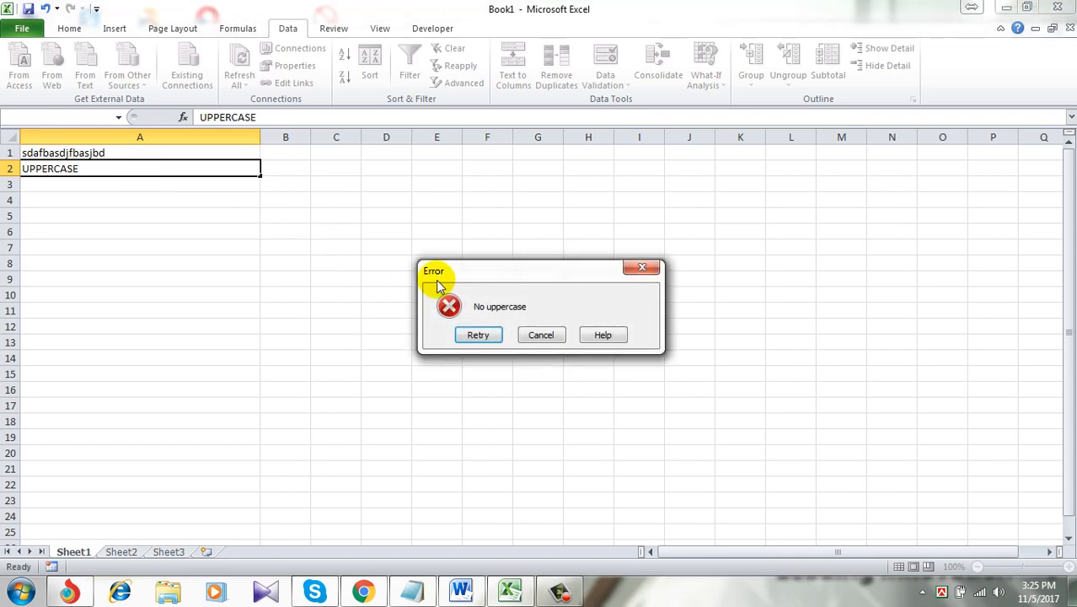
left_click_drag(480, 269, 352, 112)
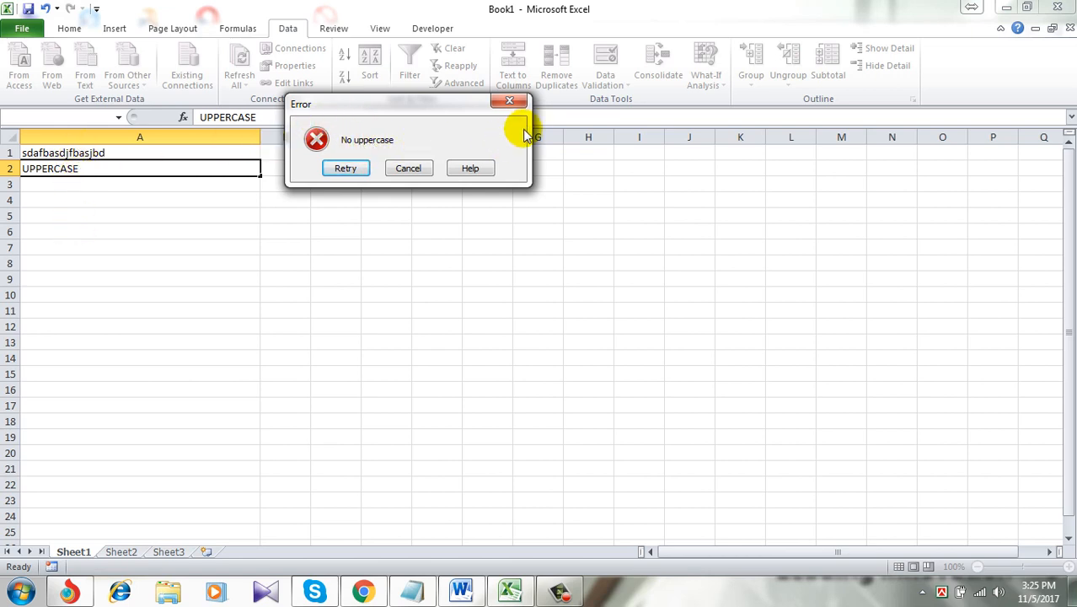
Retry and enter 'Proper Case' in A2, again triggering the 'No uppercase' alert
left_click(515, 103)
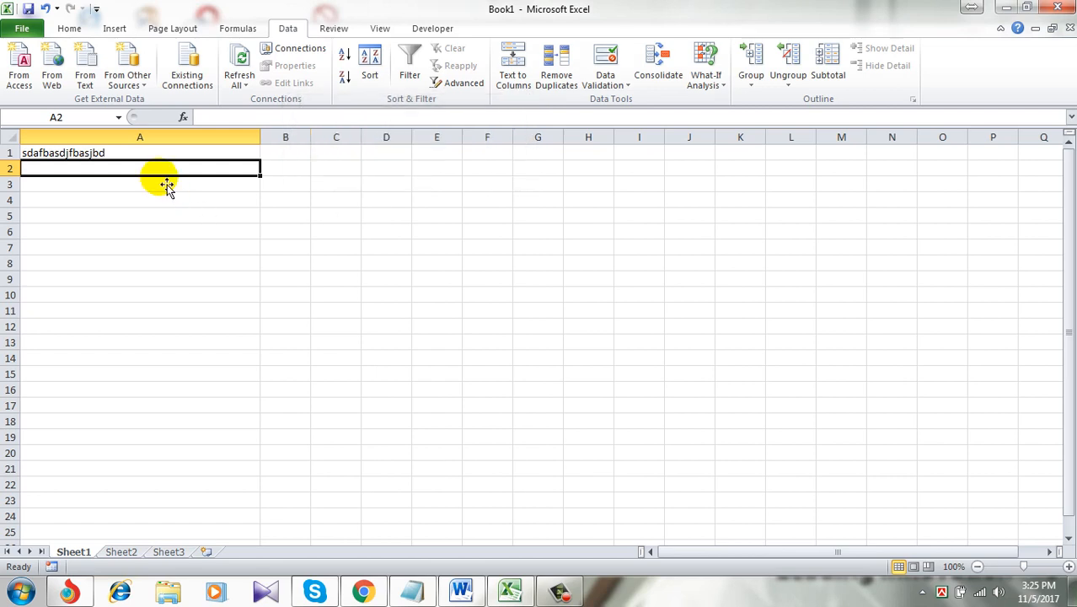
double_click(157, 172)
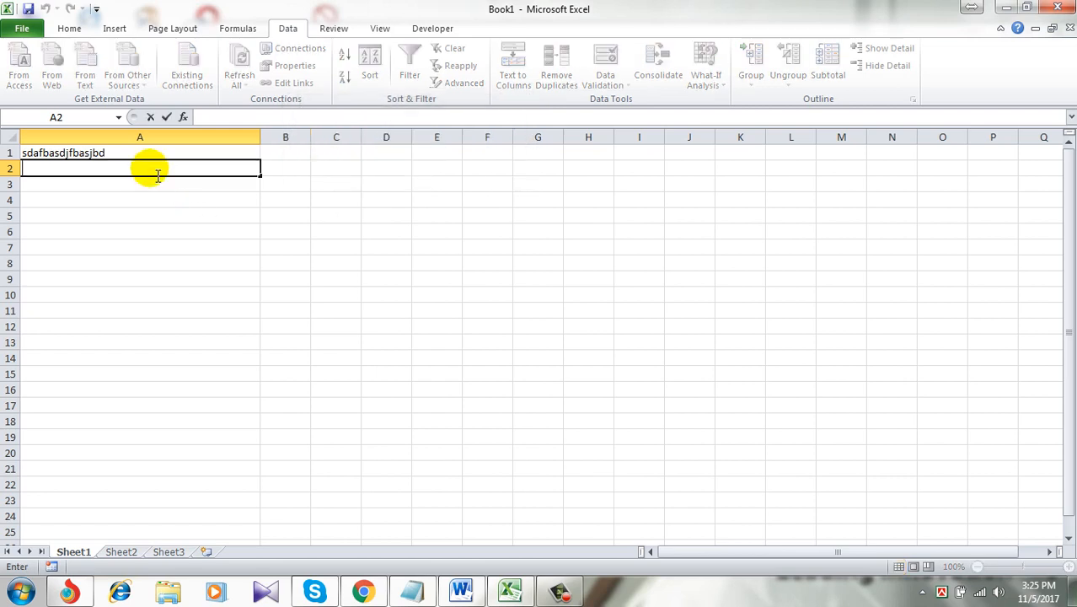
type("Proper")
type(" Case")
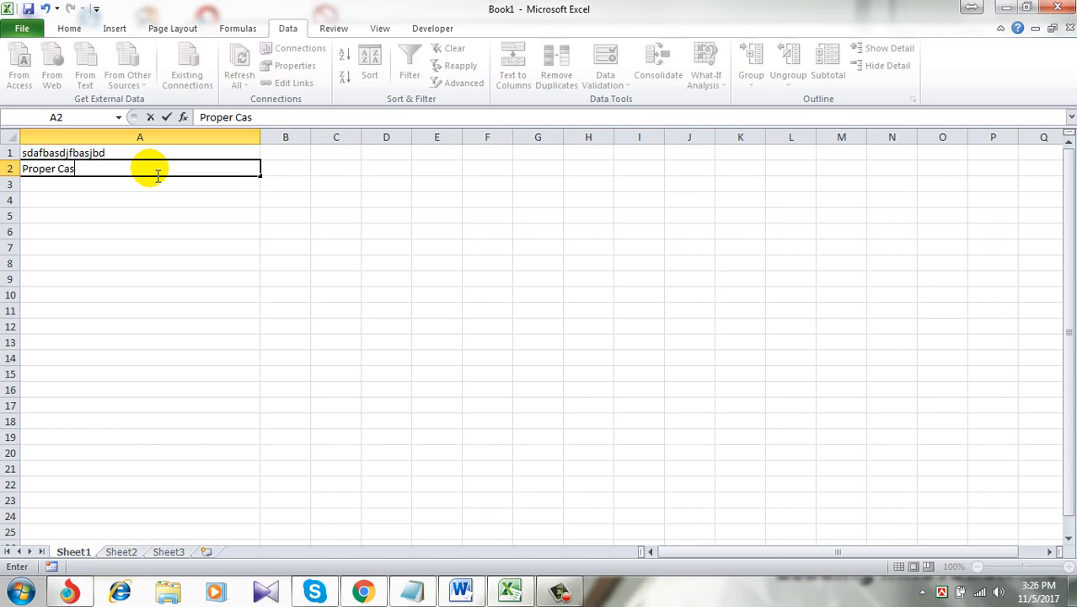
key("Return")
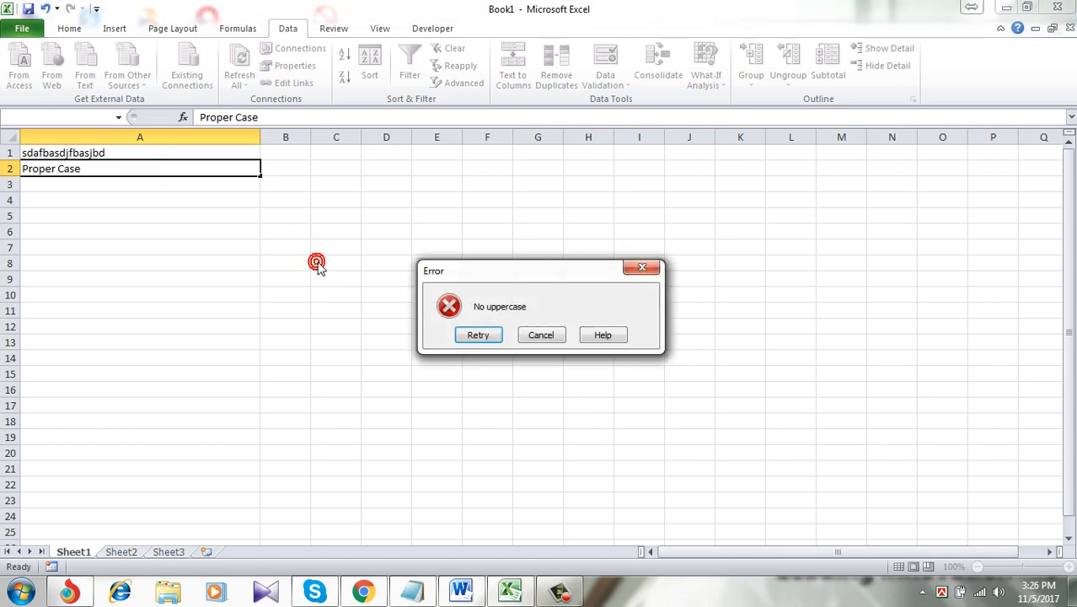